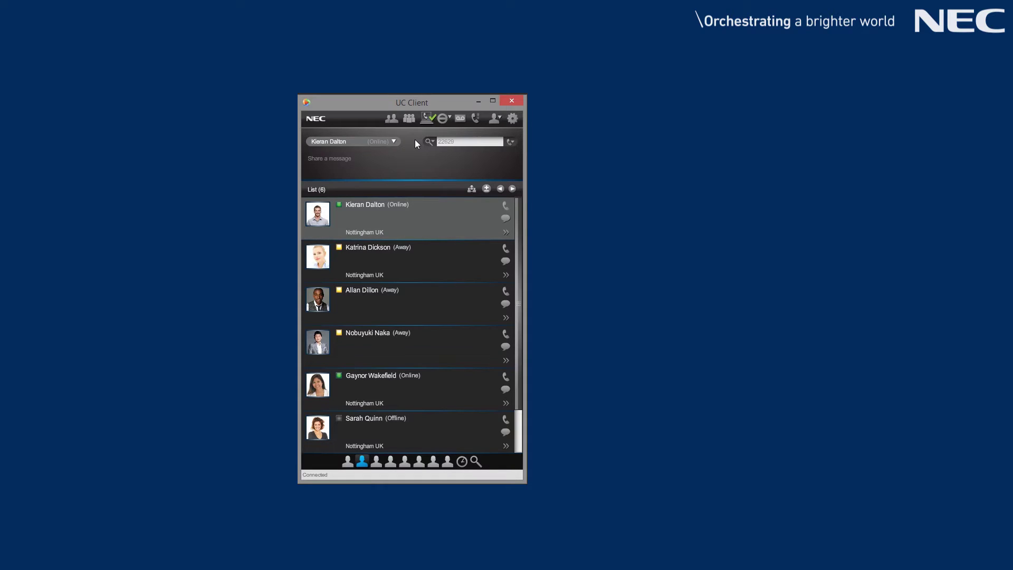
Attach the note 'Contact via IM if needed' to the Out of Office presence status
left_click(391, 142)
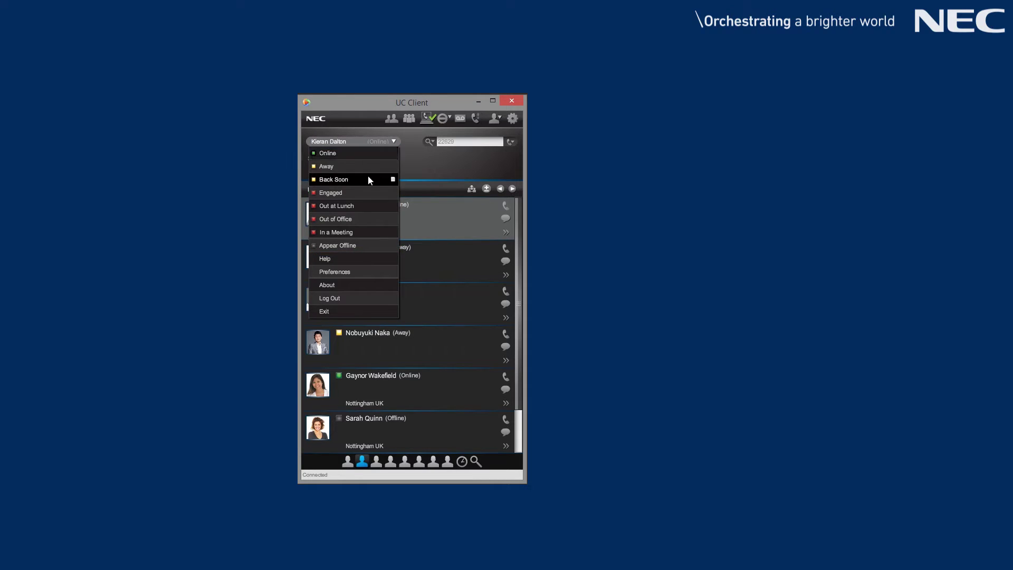
mouse_move(364, 218)
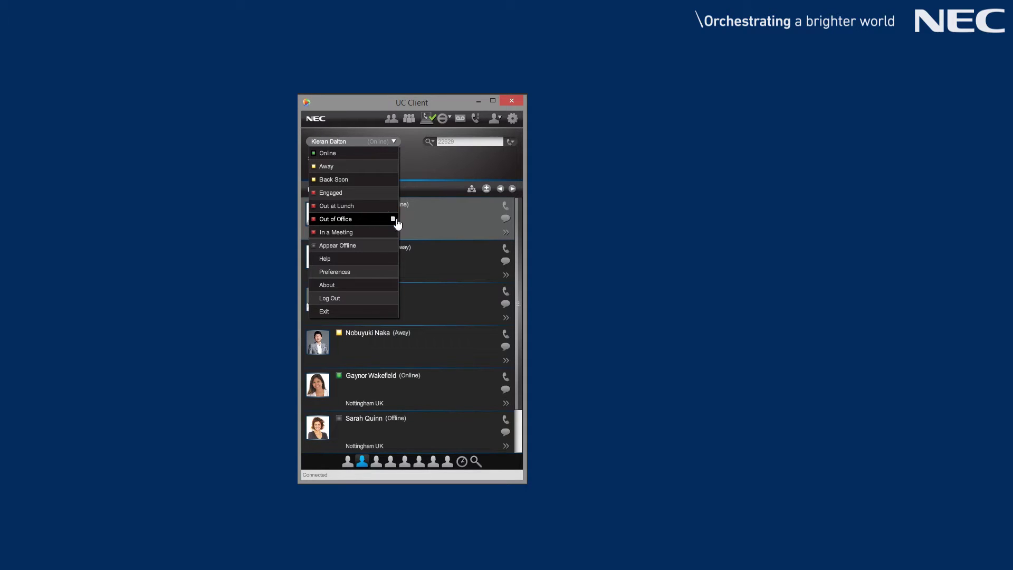
left_click(393, 219)
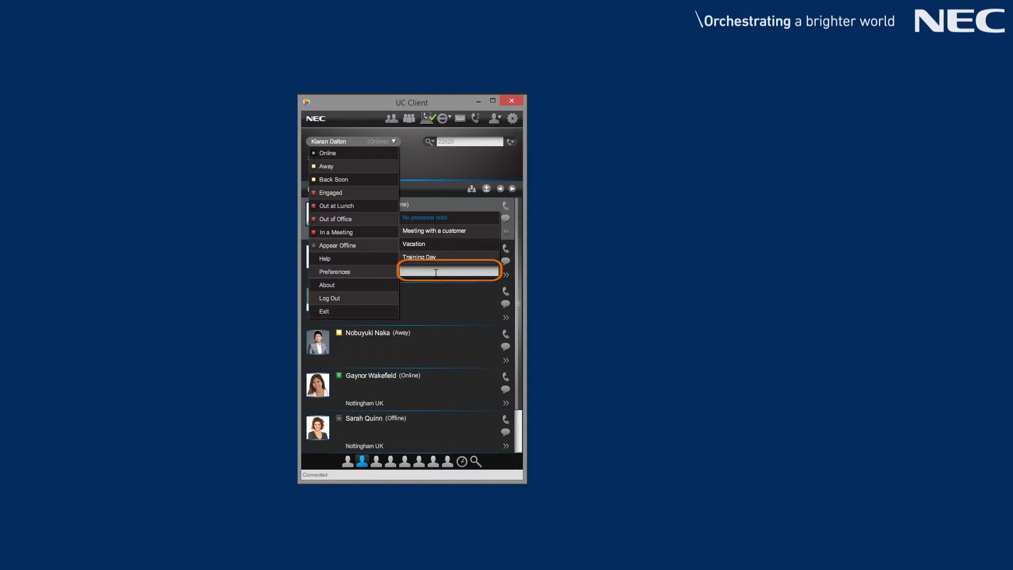
type("Contact via IM if needed")
key("Return")
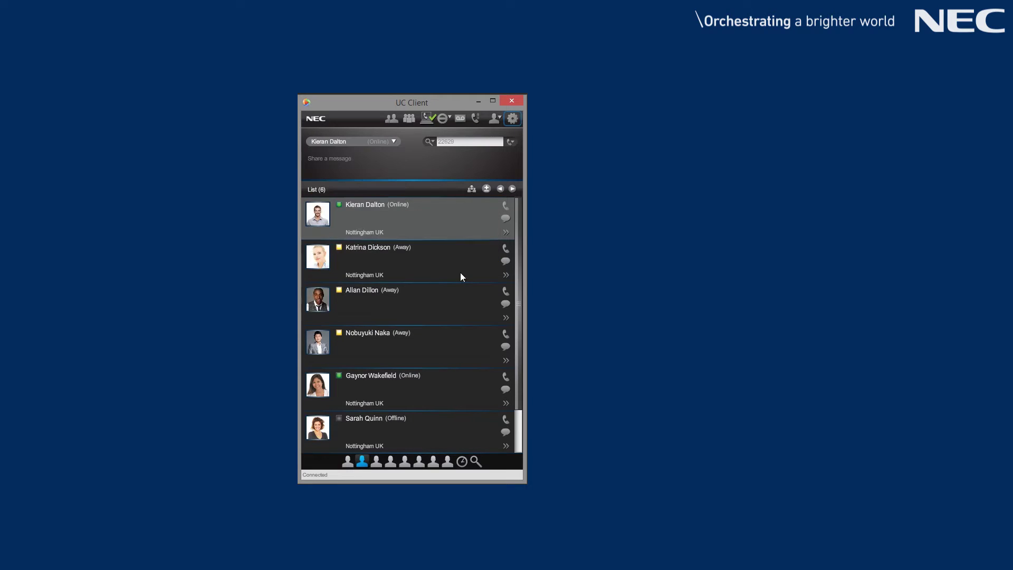
Show the preset presence notes available for an away status in the presence list
left_click(392, 141)
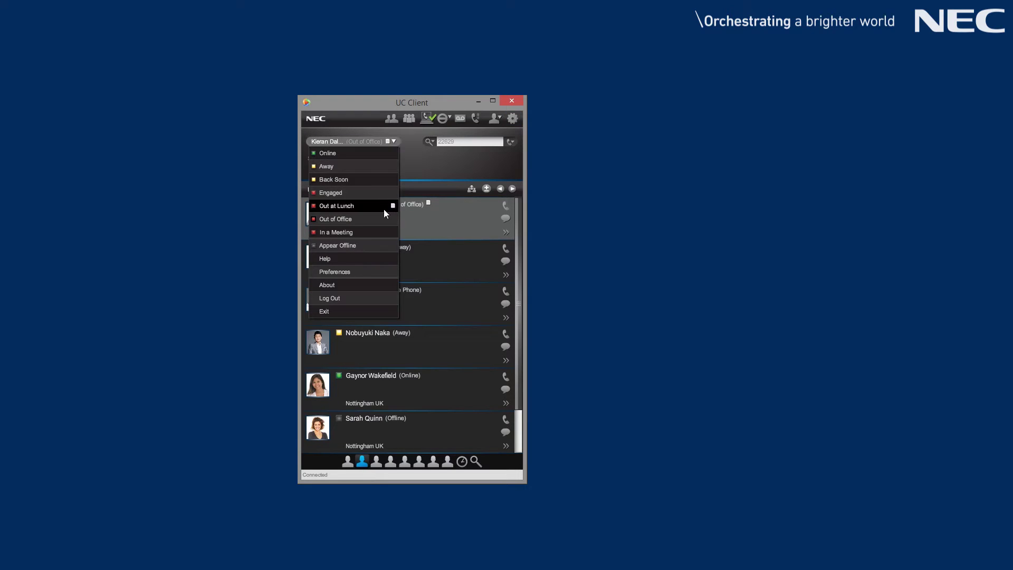
left_click(394, 219)
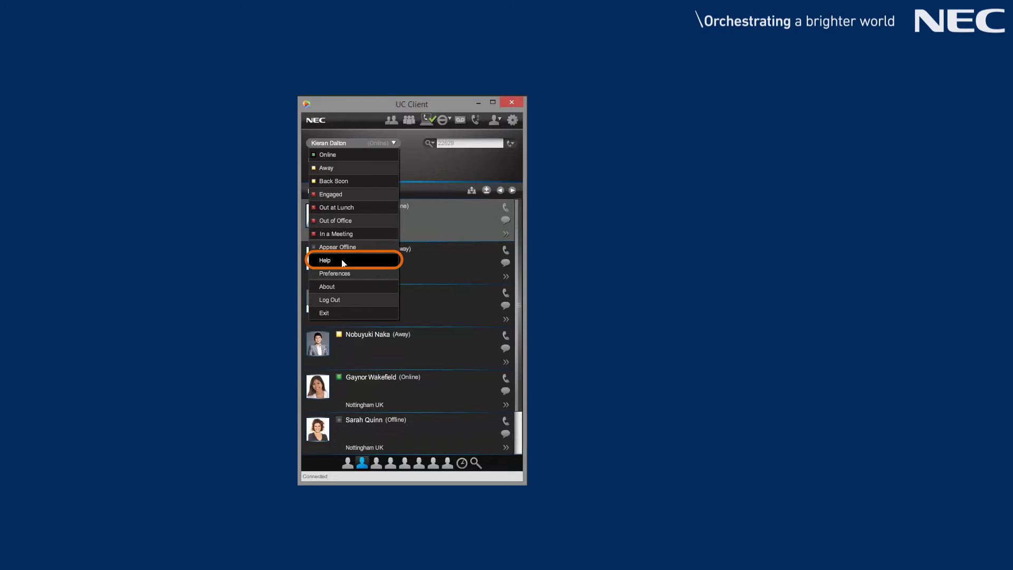
Bring up the online help, then the Preferences window, from the presence menu
left_click(343, 263)
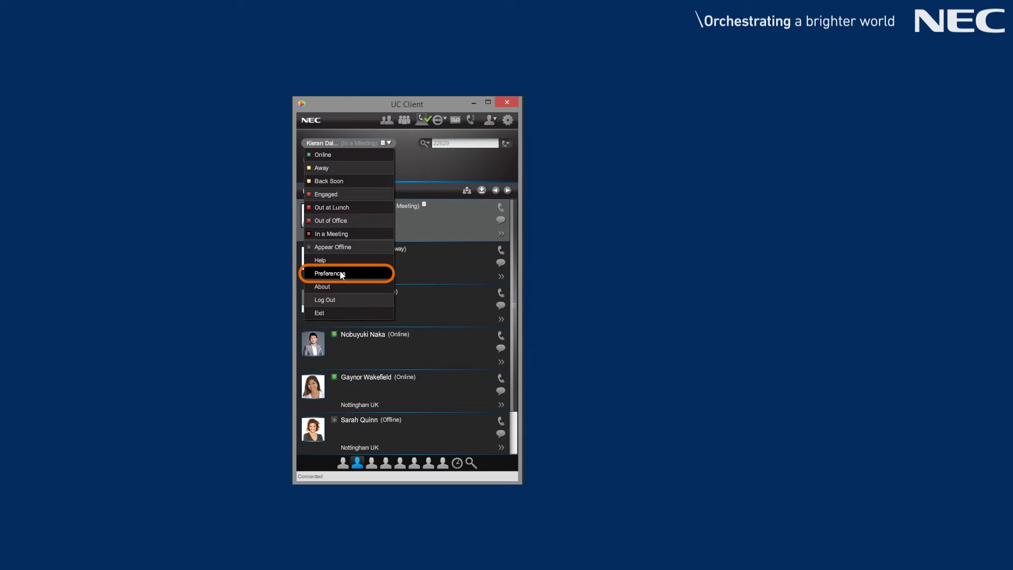
left_click(342, 274)
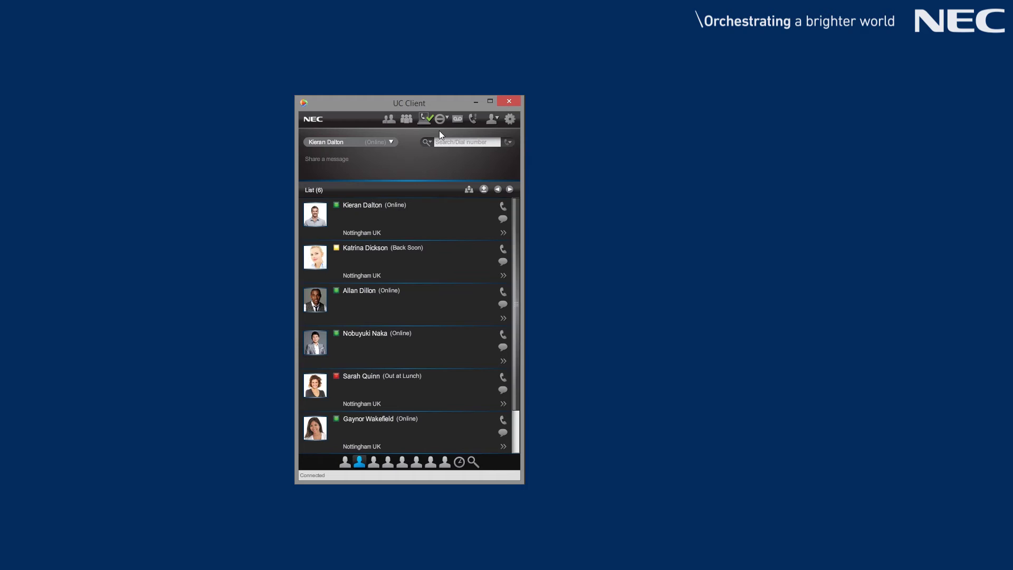
Put your own line into Do Not Disturb, then reopen the line choices to switch it back
left_click(442, 123)
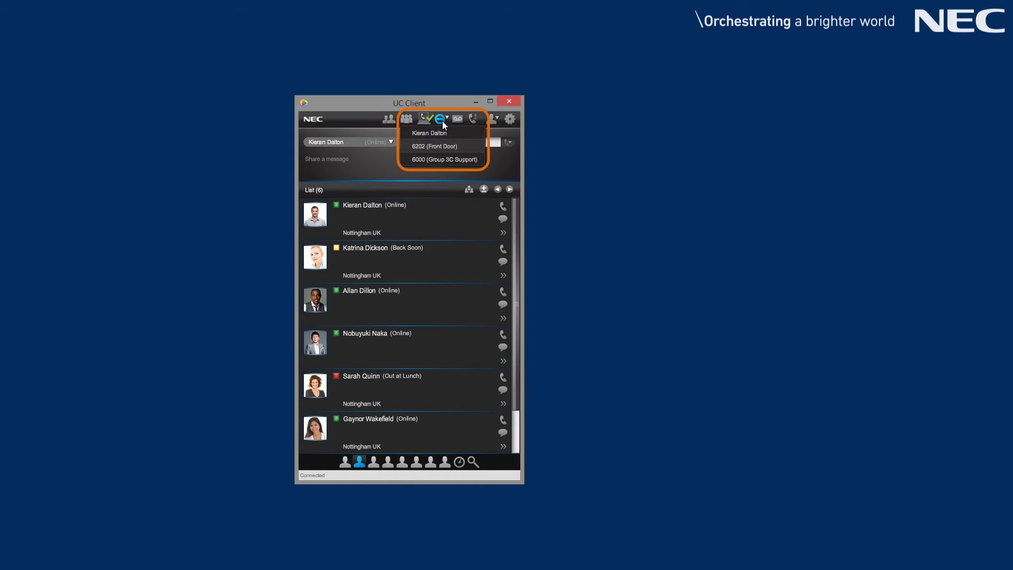
left_click(447, 135)
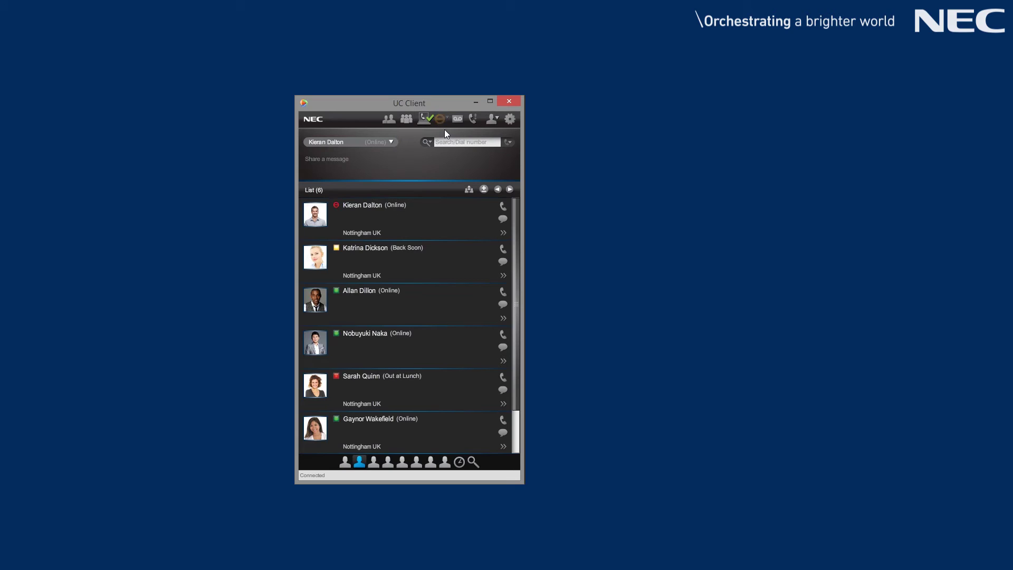
left_click(441, 120)
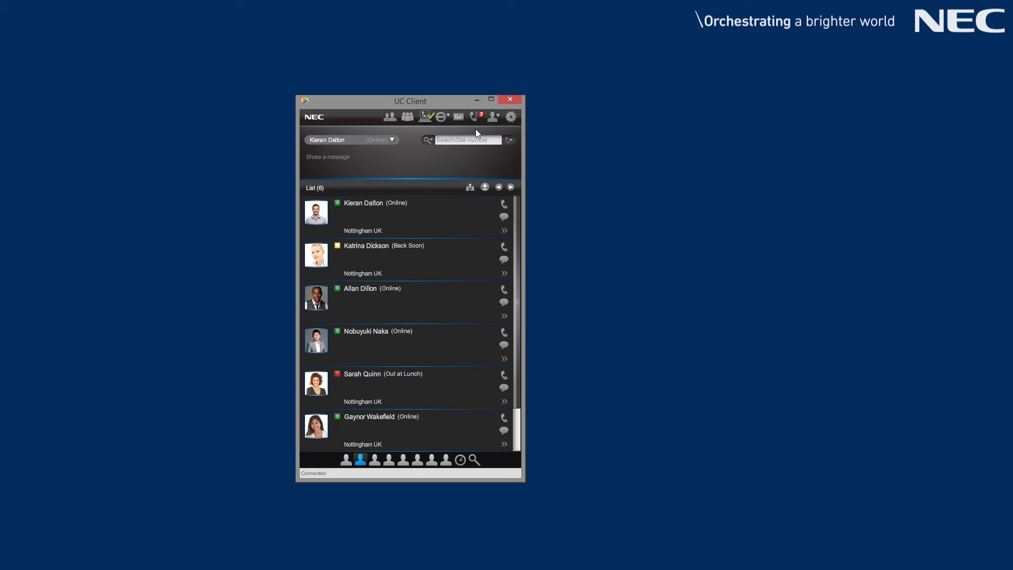
Show the missed calls in Call History and the call-back devices for one entry
left_click(475, 118)
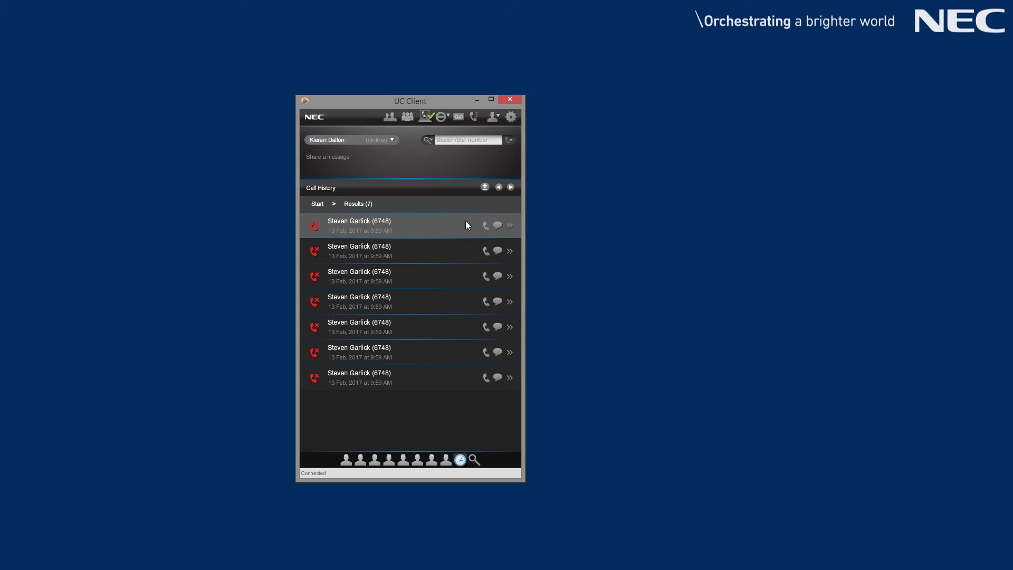
left_click(483, 225)
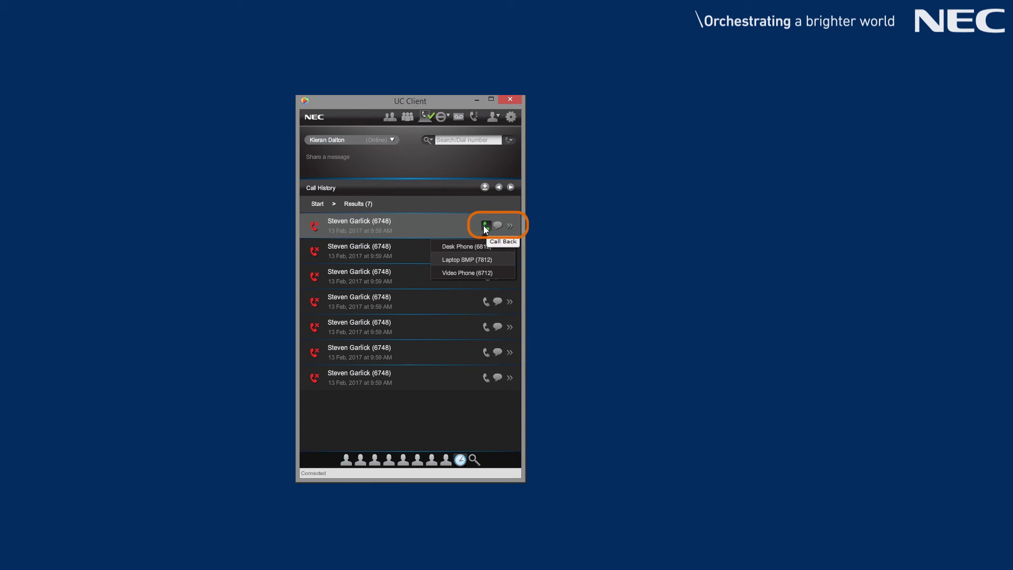
left_click(497, 226)
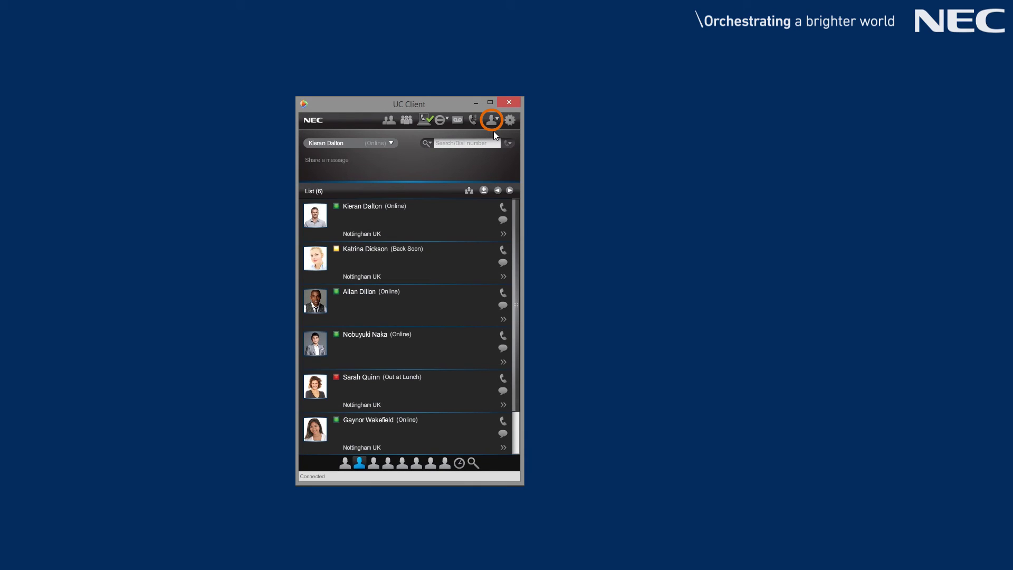
Go to Quick Set Profiles in Preferences and start a new blank profile
left_click(494, 133)
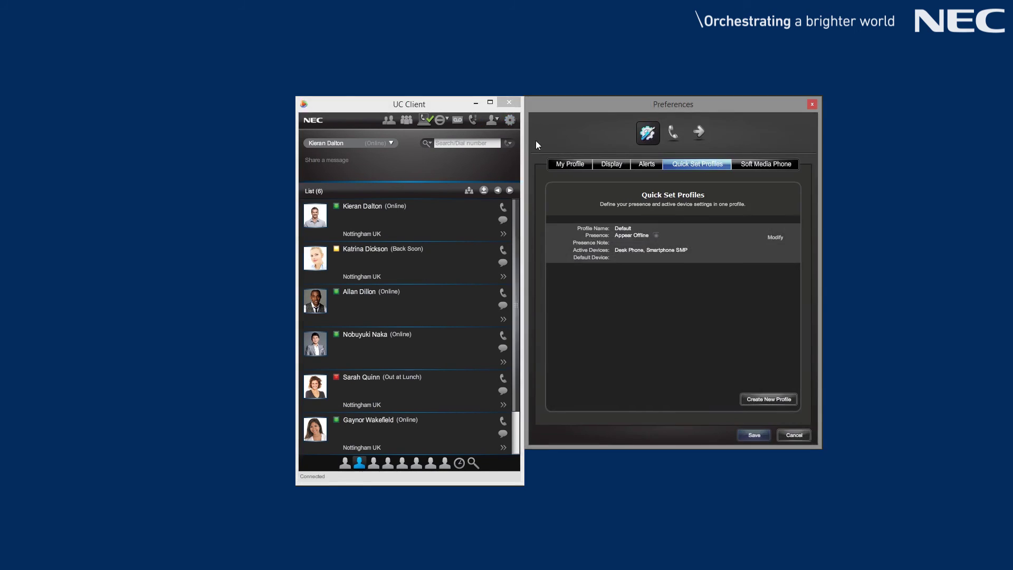
left_click(768, 399)
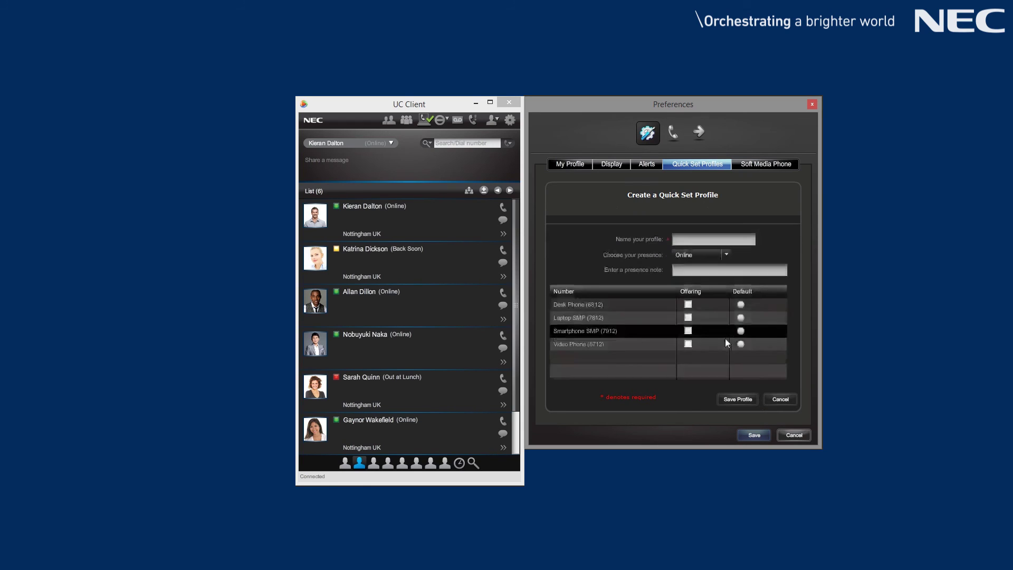